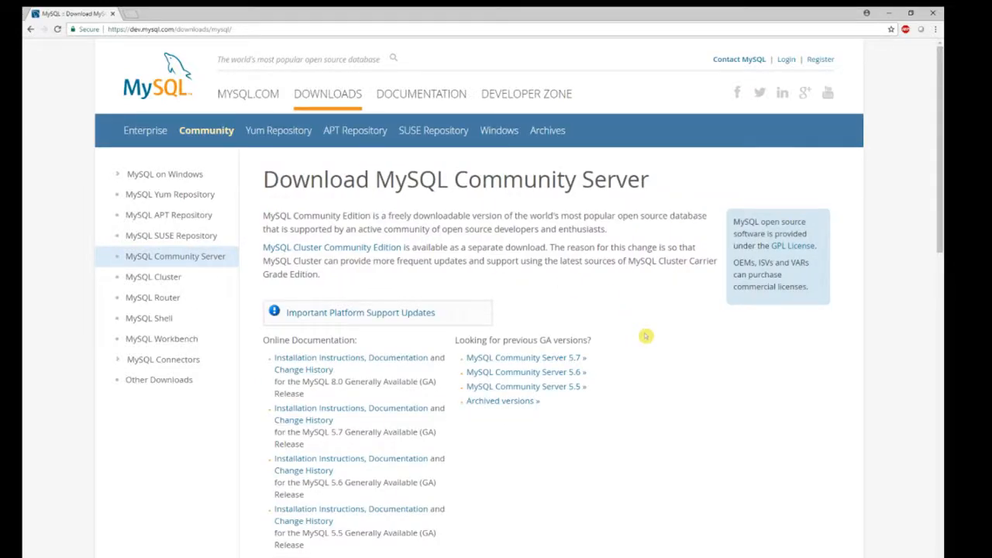
# Step: Scroll to Generally Available Releases and keep Microsoft Windows as the operating system
pyautogui.scroll(-4, 645, 335)
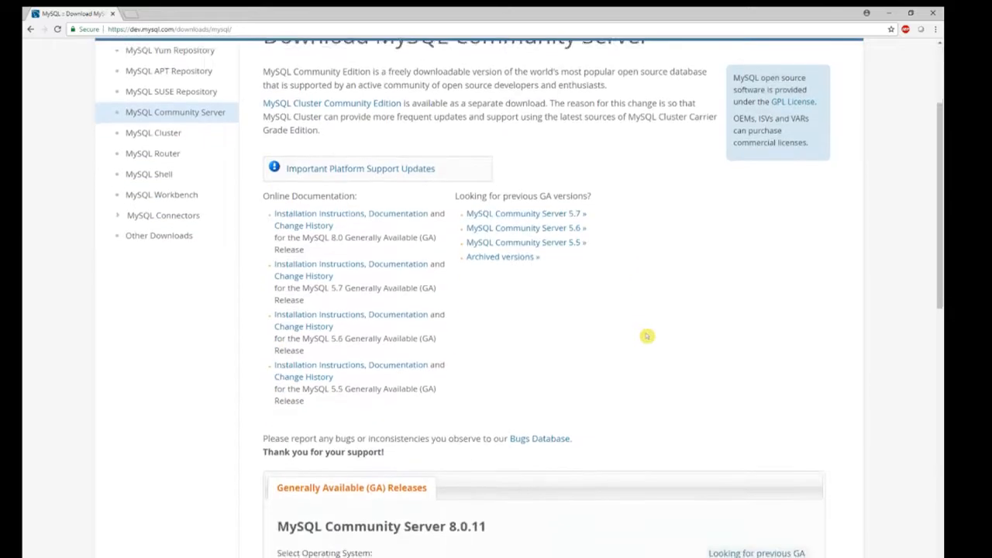
pyautogui.scroll(-2, 650, 335)
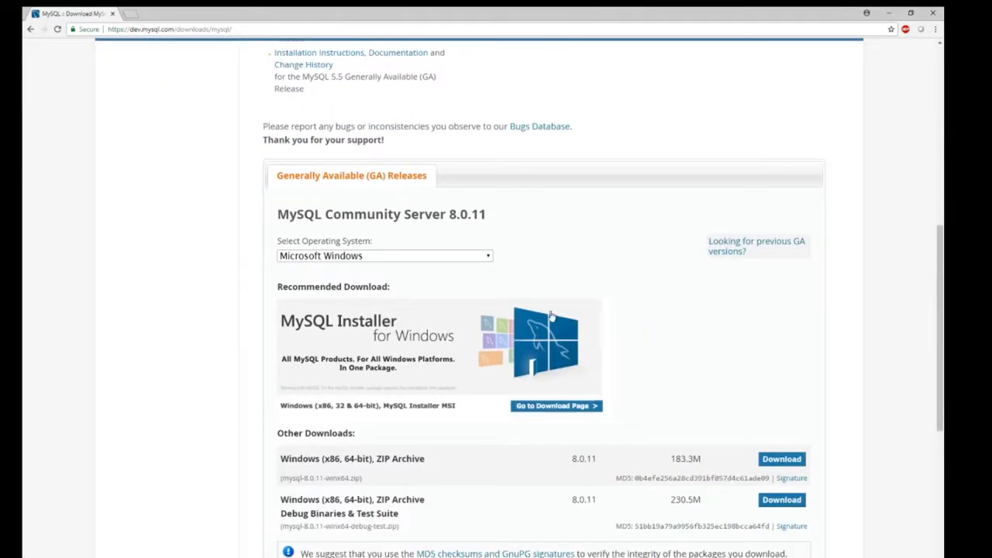
pyautogui.scroll(-1, 594, 253)
pyautogui.click(452, 208)
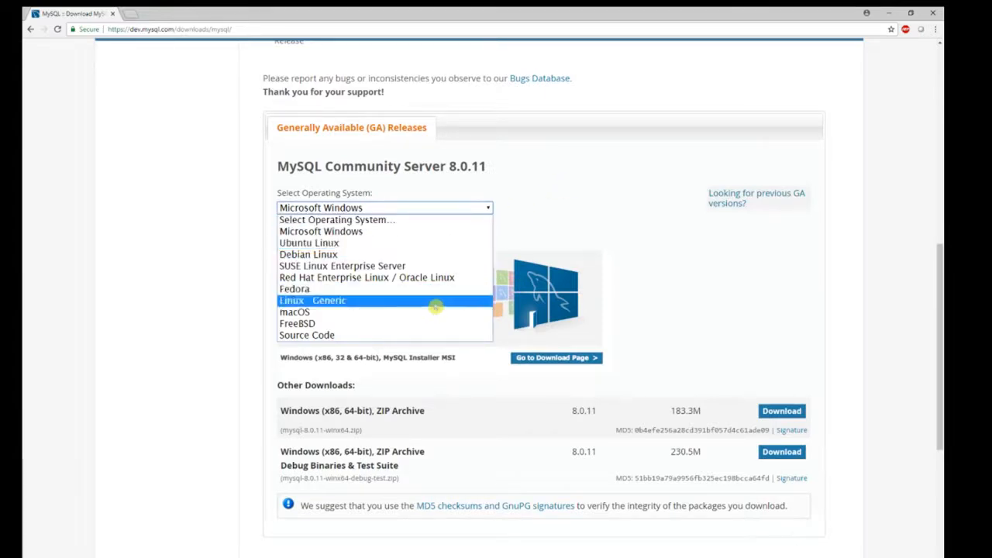
pyautogui.click(538, 209)
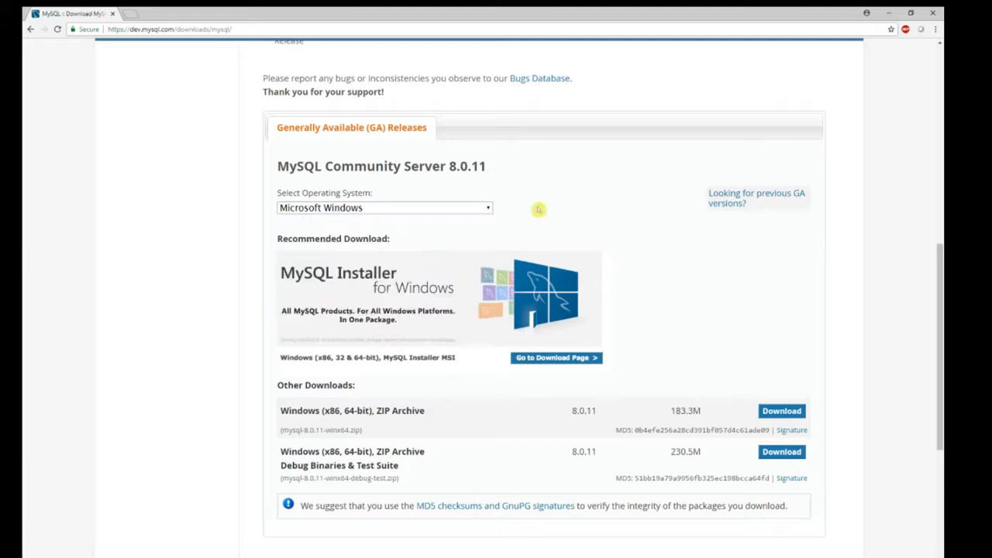
# Step: Open the MySQL Installer download page and download the 15.8M web-community 8.0.11 installer
pyautogui.click(568, 359)
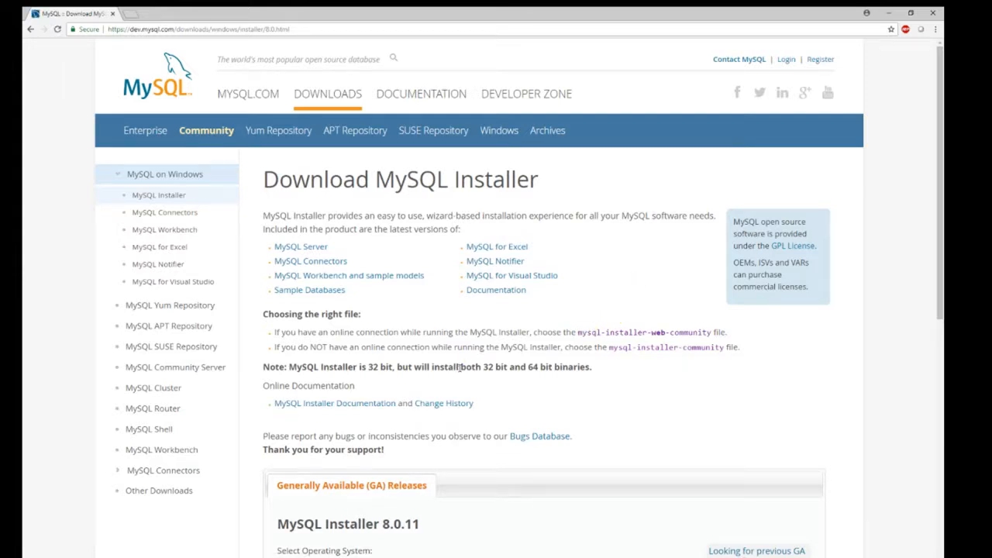
pyautogui.scroll(-3, 609, 399)
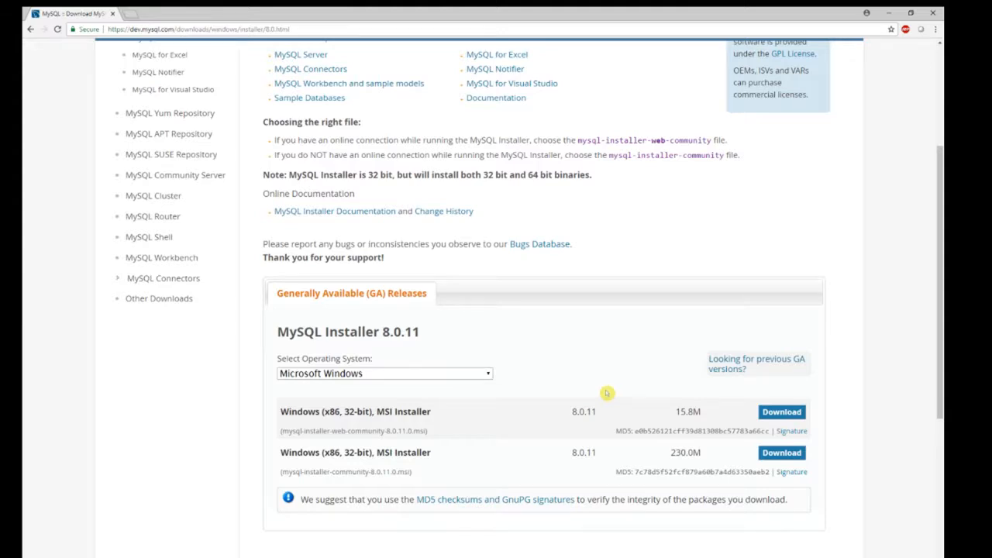
pyautogui.scroll(3, 649, 359)
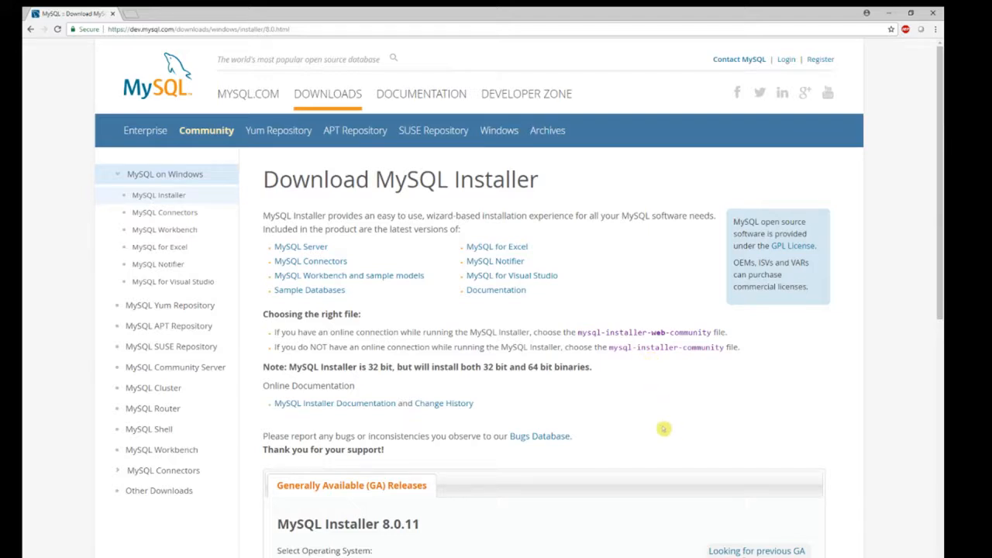
pyautogui.scroll(-2, 664, 429)
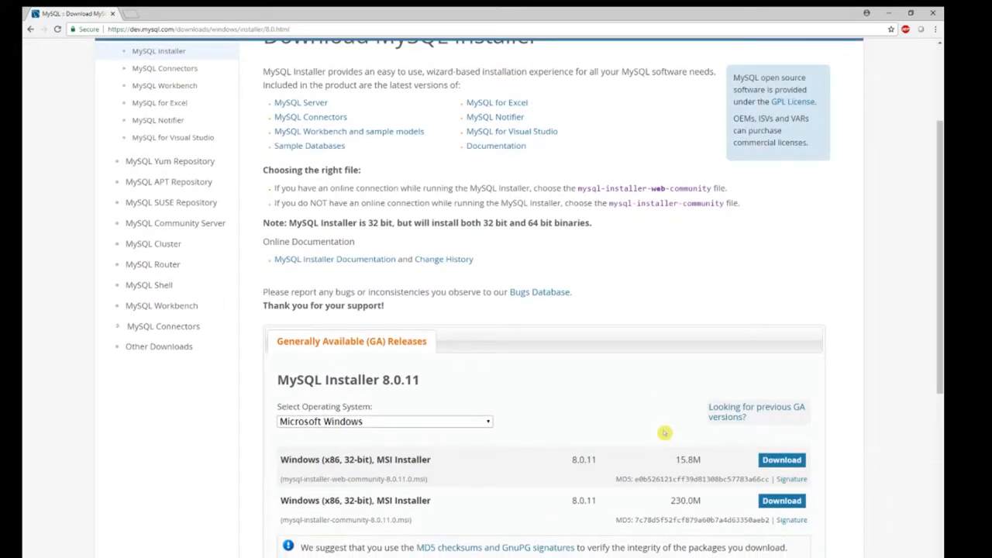
pyautogui.click(782, 461)
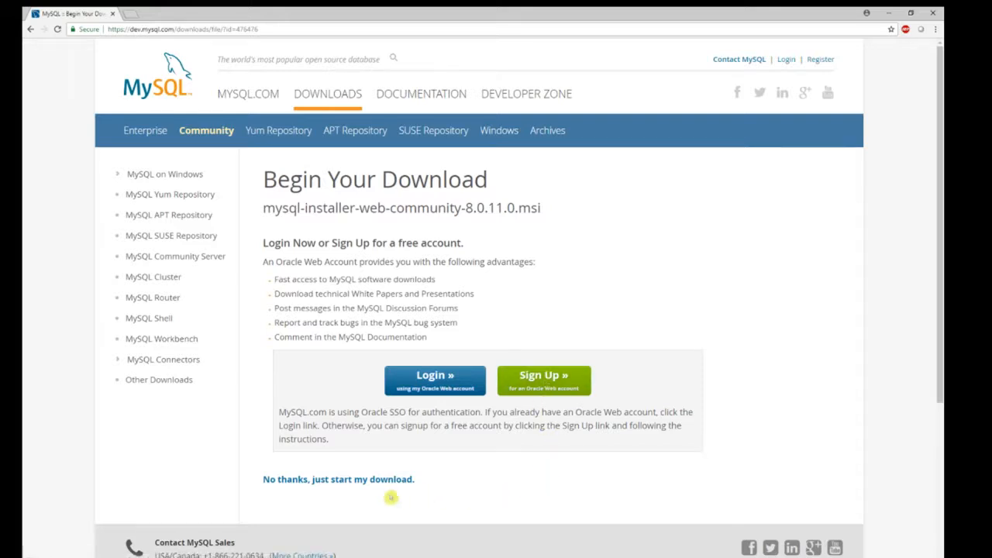
# Step: Skip the Oracle account login with 'No thanks, just start my download.'
pyautogui.click(392, 480)
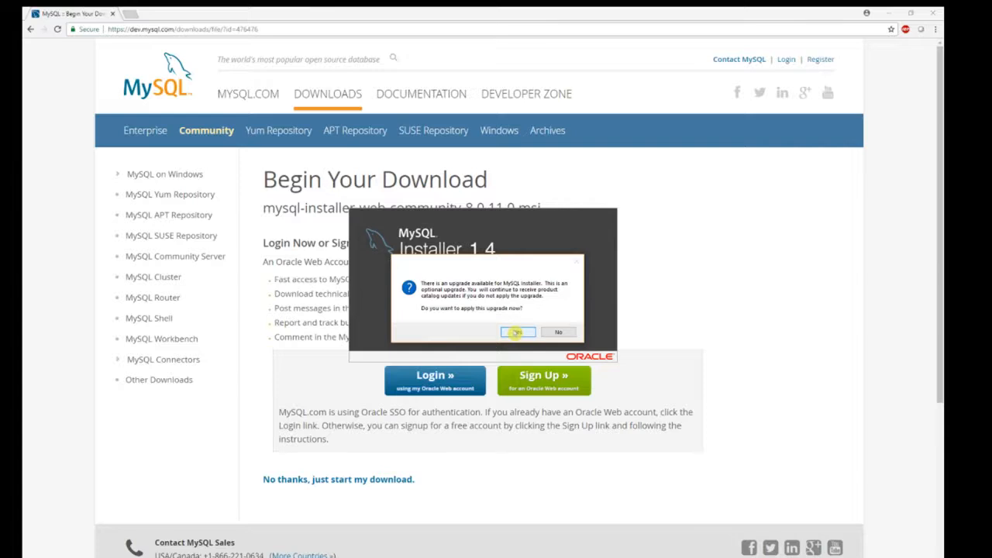
# Step: Accept the installer upgrade, update Connector/ODBC to 8.0.11, and close the upgrade wizard
pyautogui.click(515, 331)
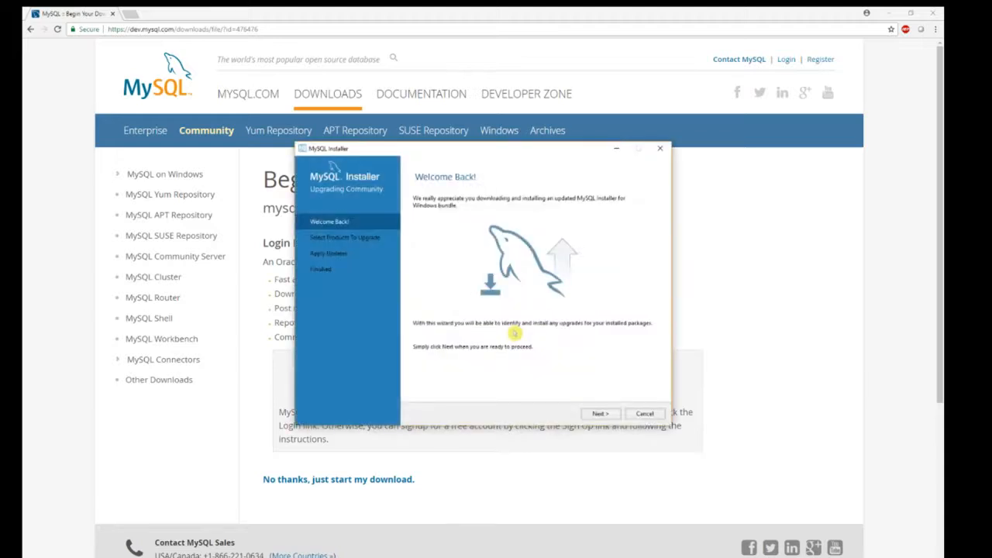
pyautogui.click(600, 413)
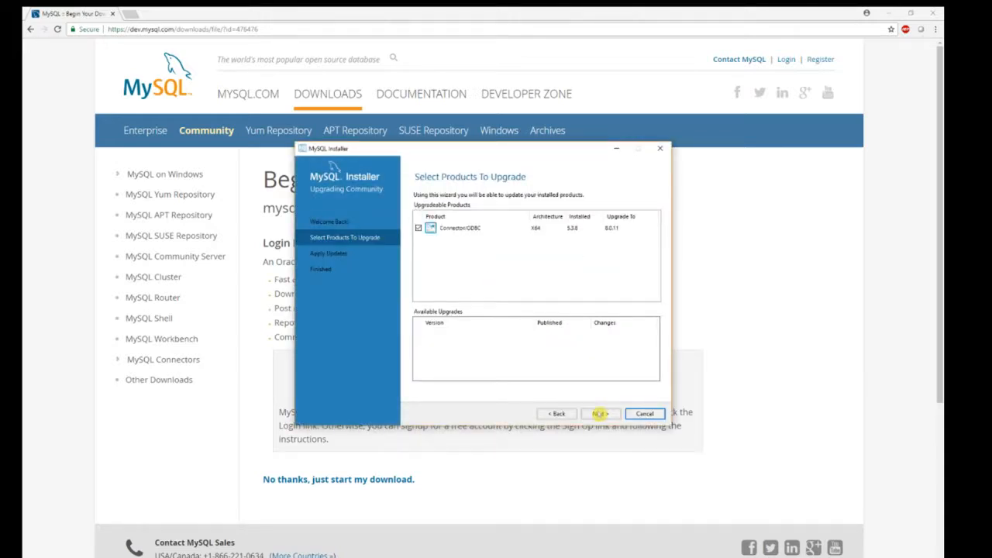
pyautogui.click(600, 413)
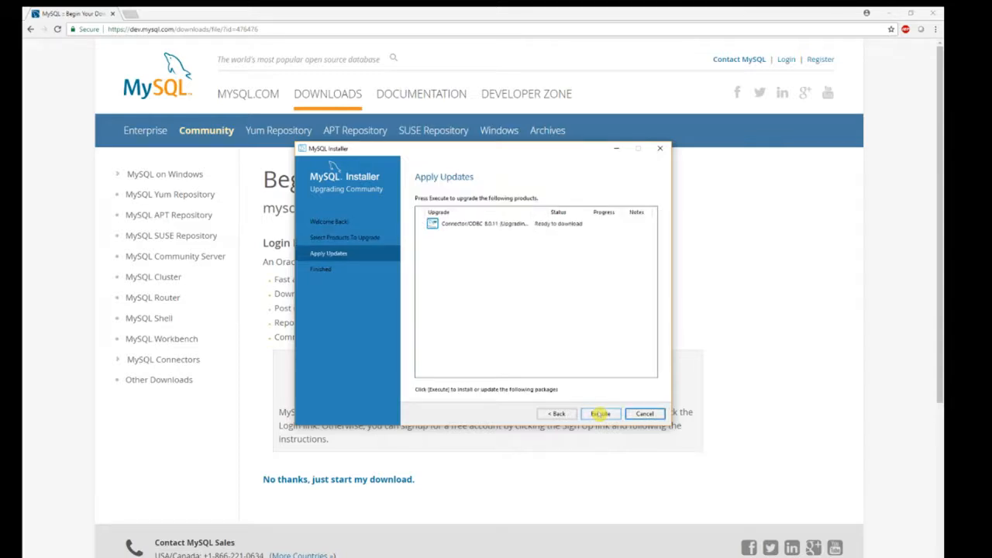
pyautogui.click(601, 414)
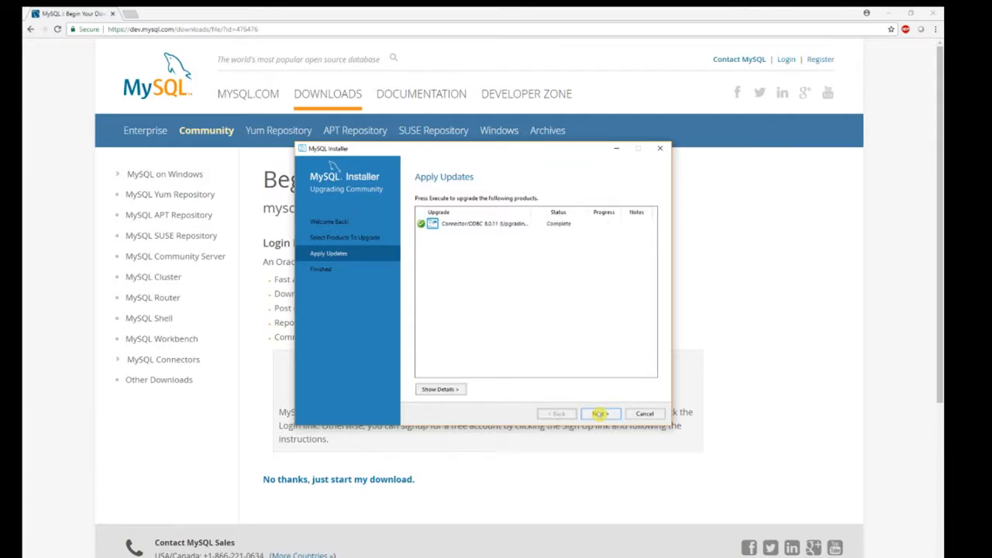
pyautogui.click(601, 414)
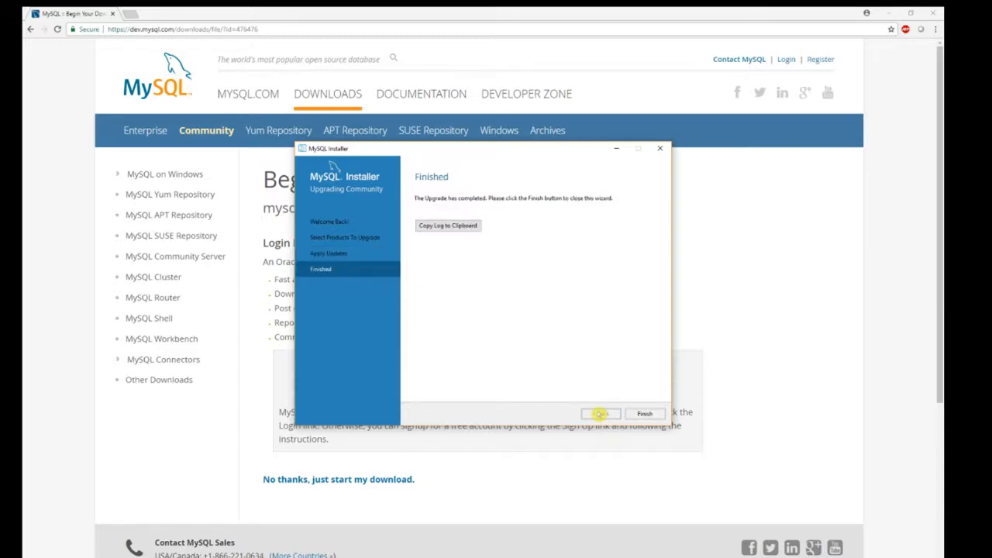
pyautogui.click(646, 414)
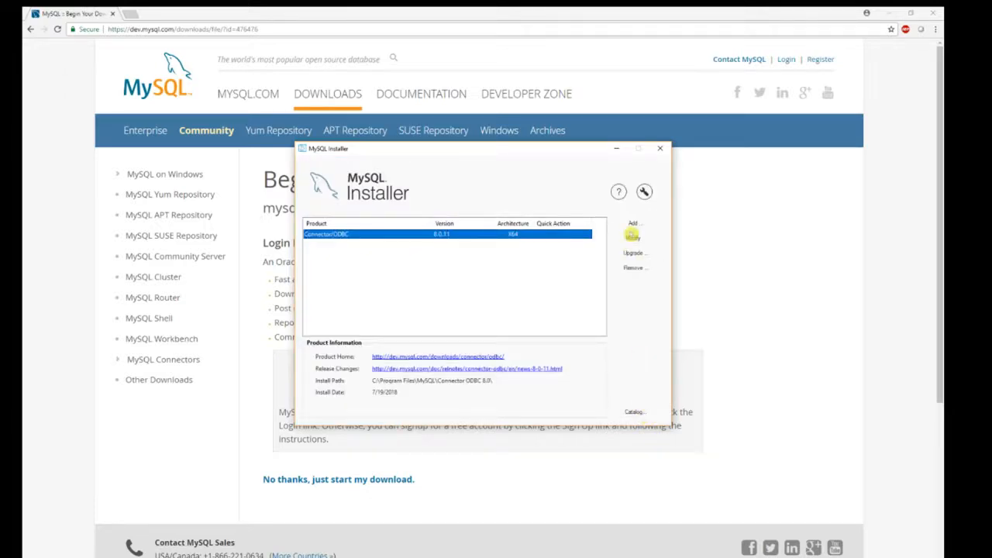
# Step: Accept the license terms and add MySQL Server 8.0.11 - X64 to the install list
pyautogui.click(633, 223)
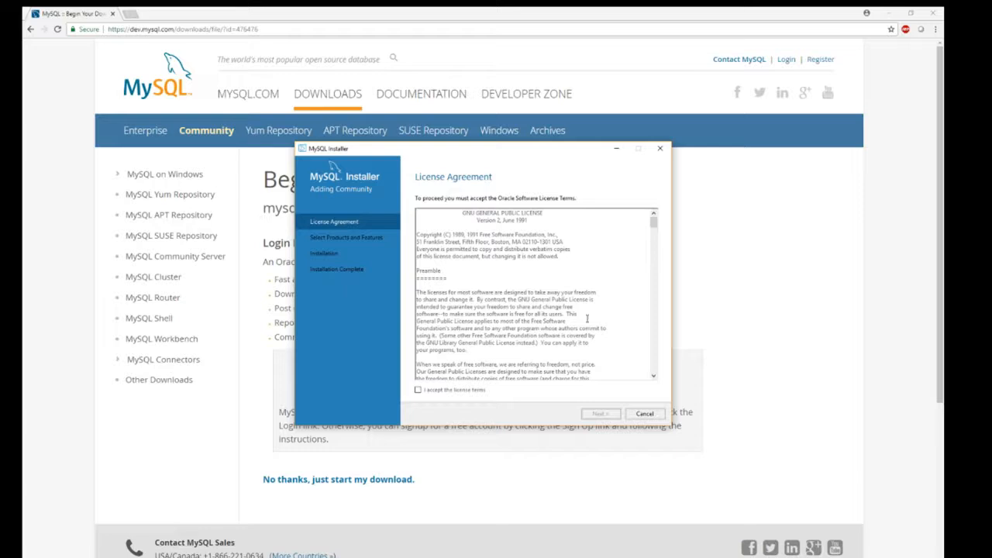
pyautogui.click(475, 391)
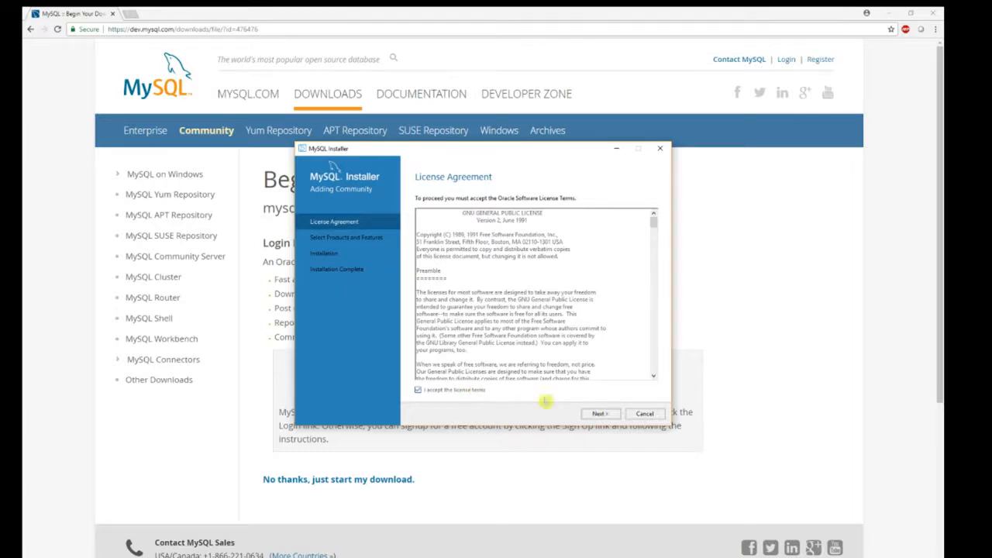
pyautogui.click(603, 413)
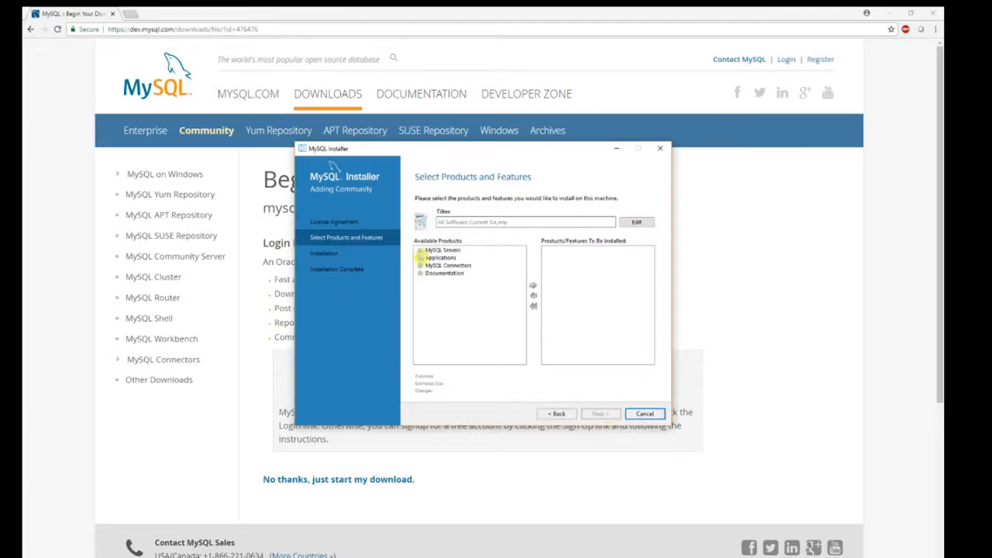
pyautogui.click(419, 250)
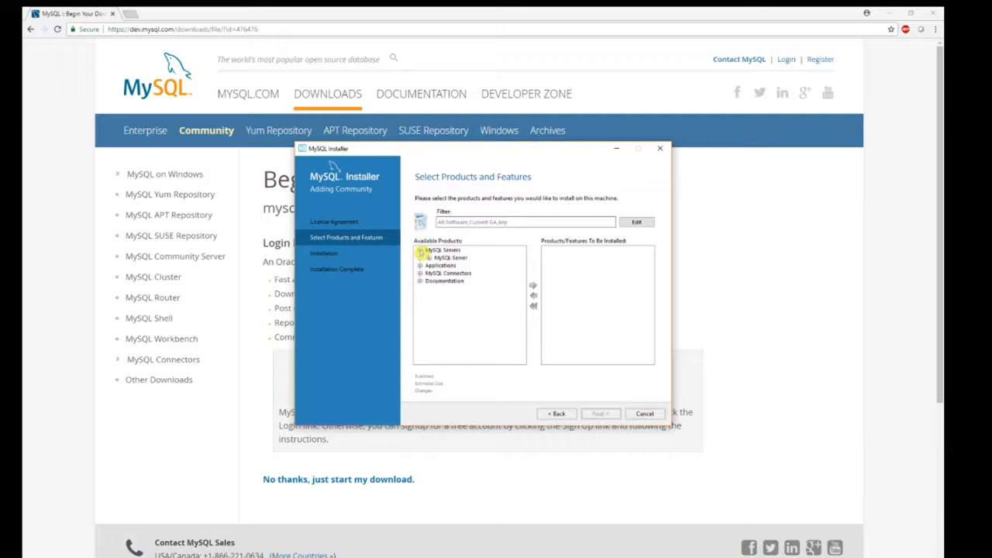
pyautogui.click(448, 257)
pyautogui.click(428, 258)
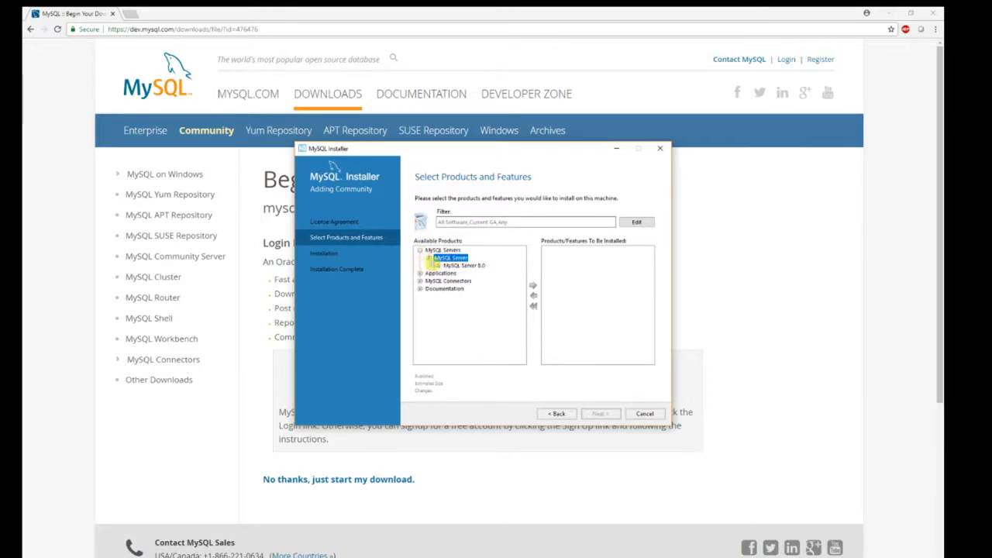
pyautogui.click(429, 258)
pyautogui.click(428, 258)
pyautogui.click(438, 266)
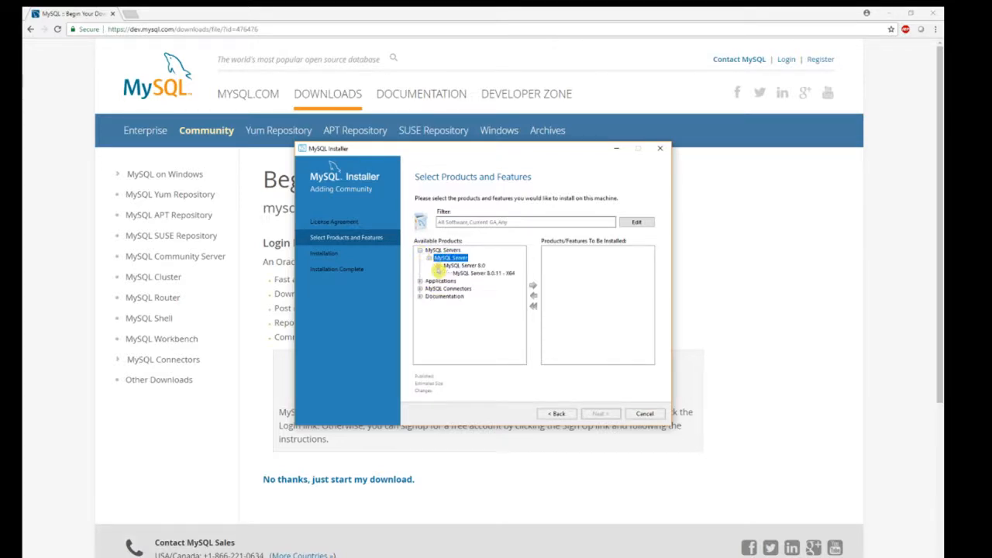
pyautogui.click(471, 274)
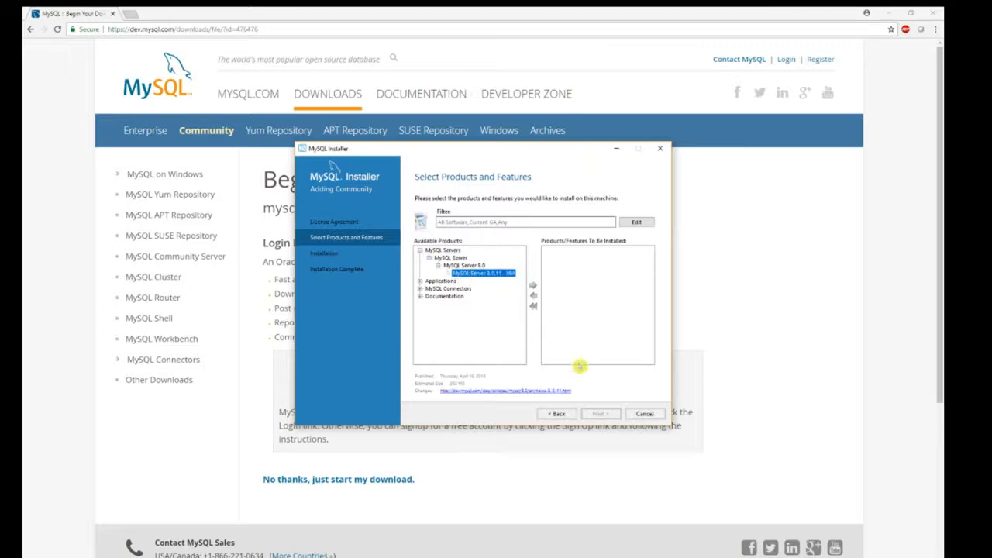
pyautogui.click(533, 287)
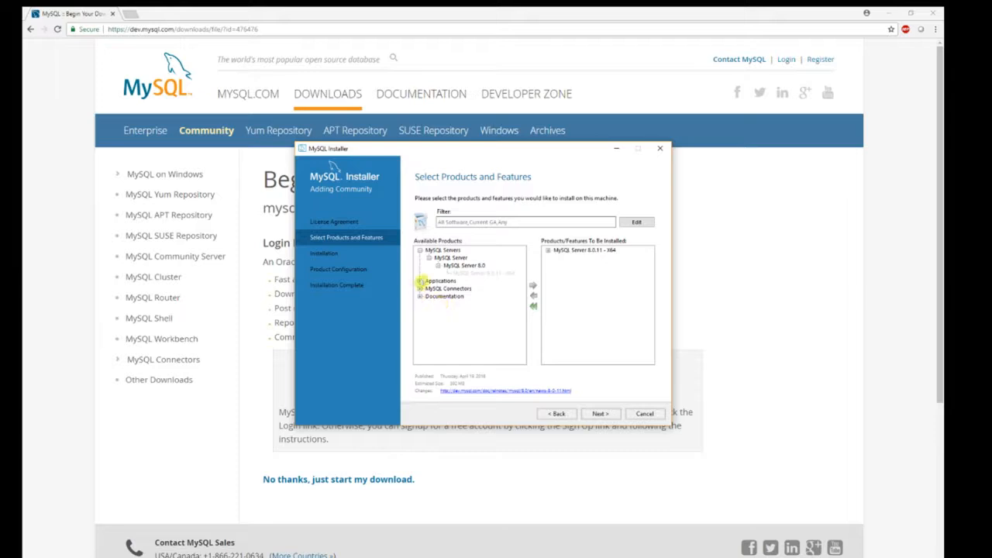
# Step: Add MySQL Workbench 6.3.10 from Applications to the install list
pyautogui.click(419, 280)
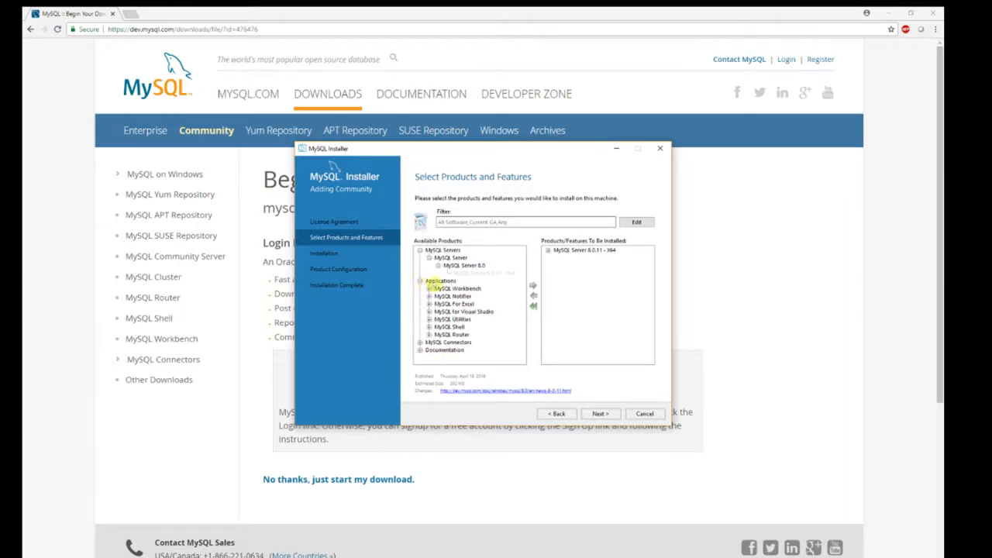
pyautogui.click(469, 288)
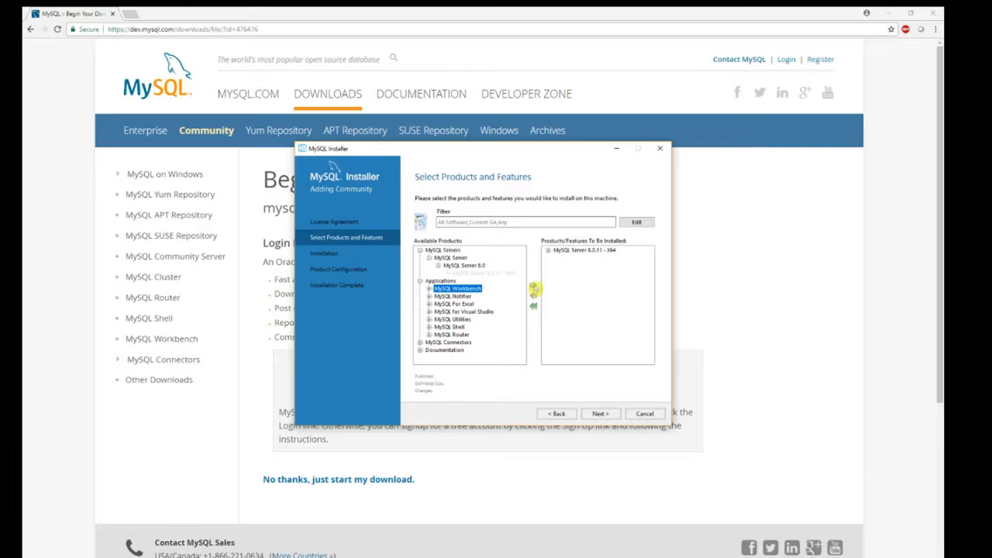
pyautogui.click(428, 289)
pyautogui.click(438, 296)
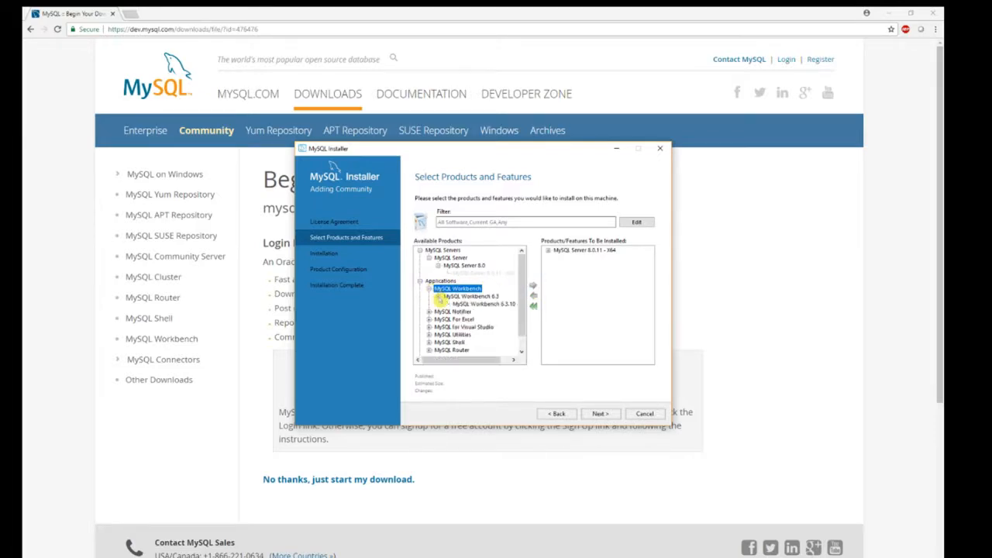
pyautogui.click(465, 304)
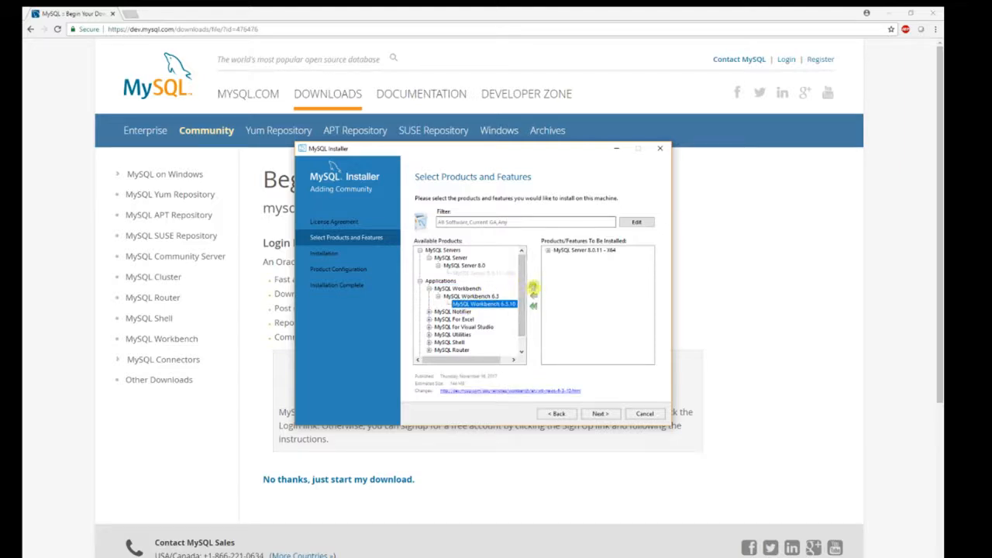
pyautogui.click(533, 290)
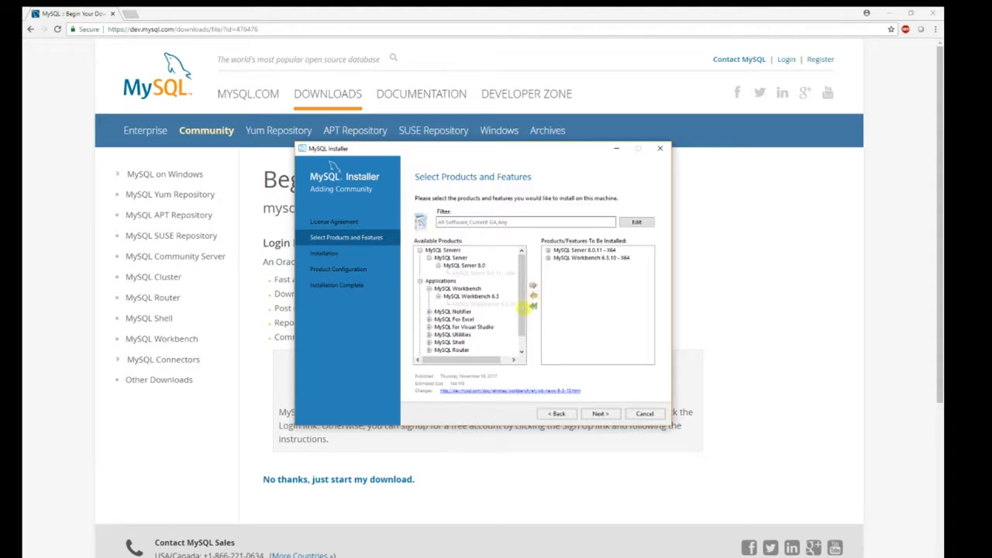
# Step: Add MySQL Shell 8.0.11 - X64 to the install list and proceed to installation
pyautogui.click(429, 341)
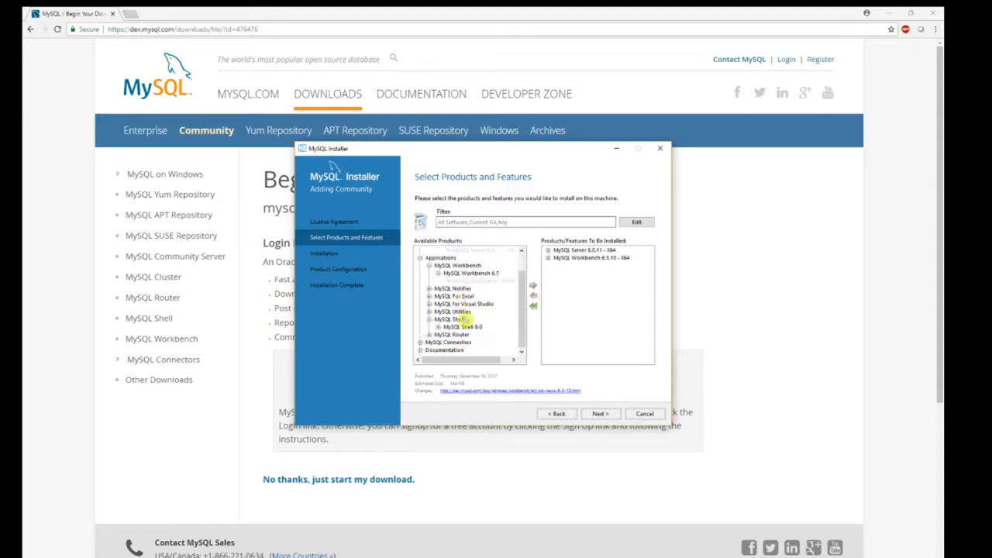
pyautogui.click(438, 327)
pyautogui.click(477, 334)
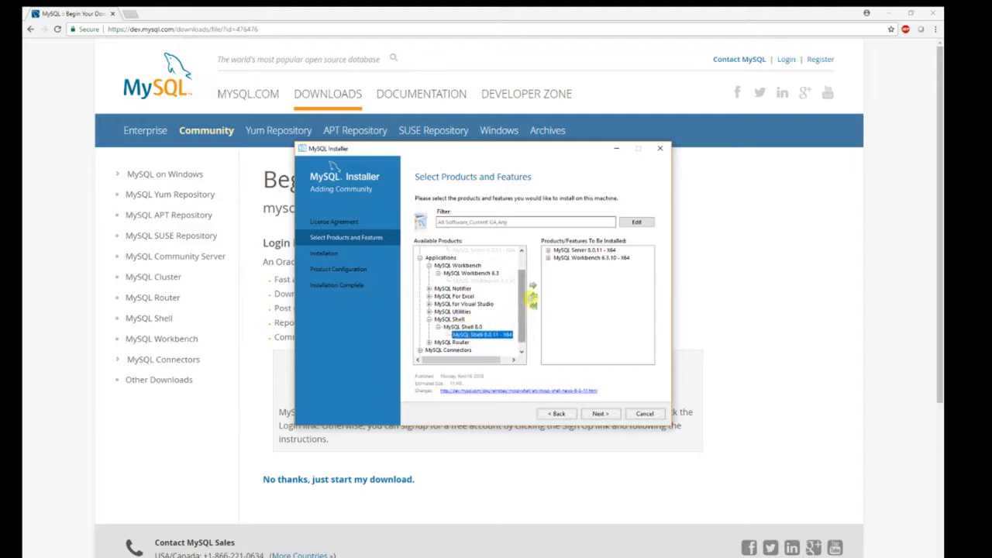
pyautogui.click(534, 289)
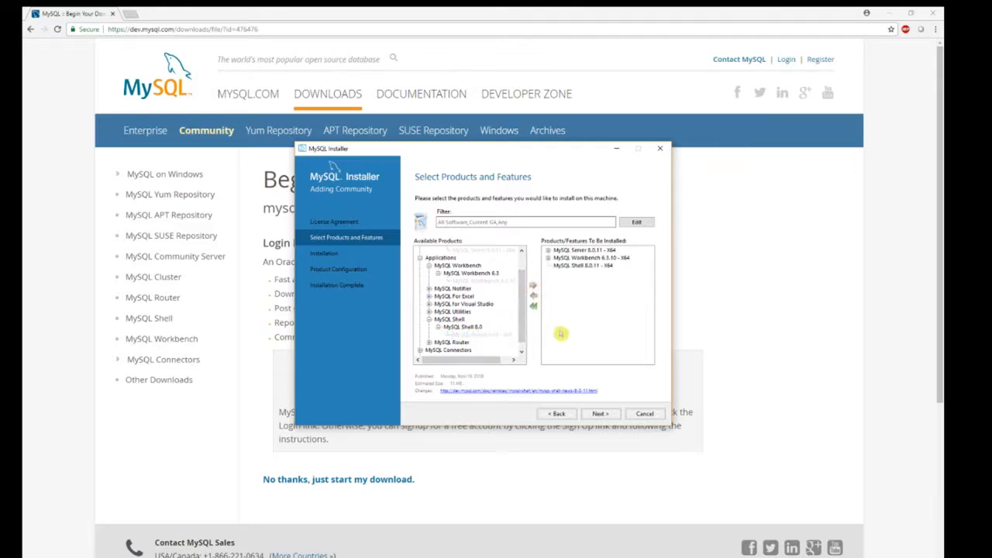
pyautogui.click(603, 413)
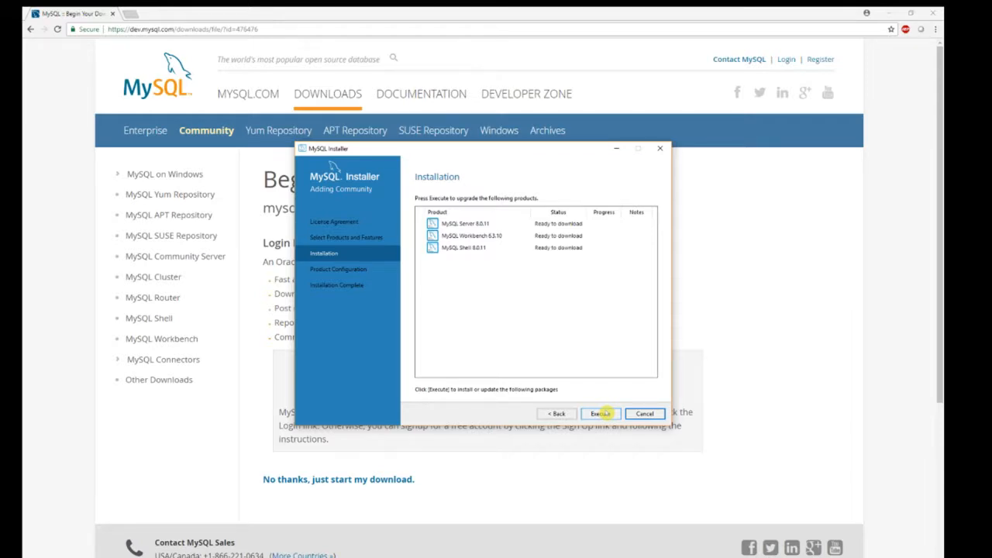
# Step: Install Server 8.0.11, Workbench 6.3.10 and Shell 8.0.11, then begin configuring the server
pyautogui.click(601, 413)
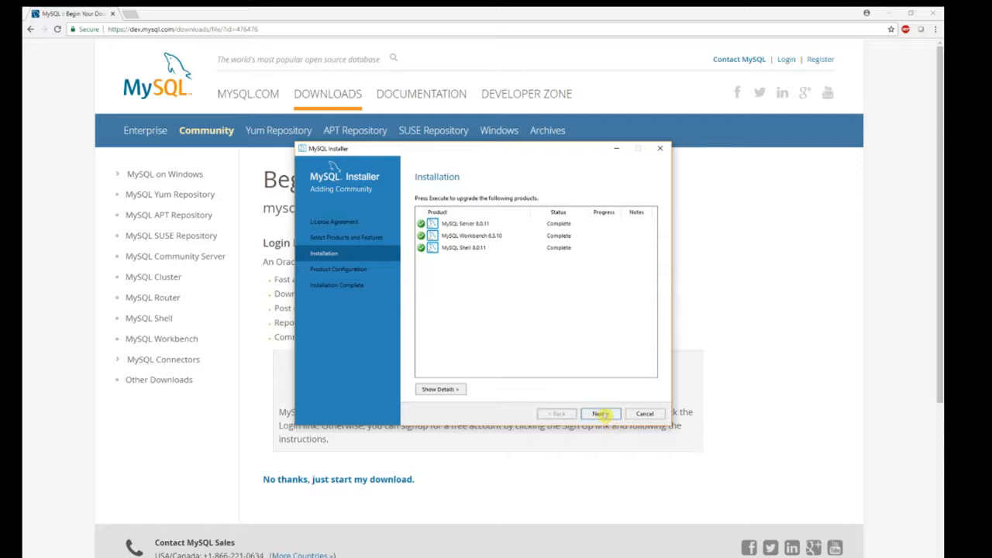
pyautogui.click(602, 414)
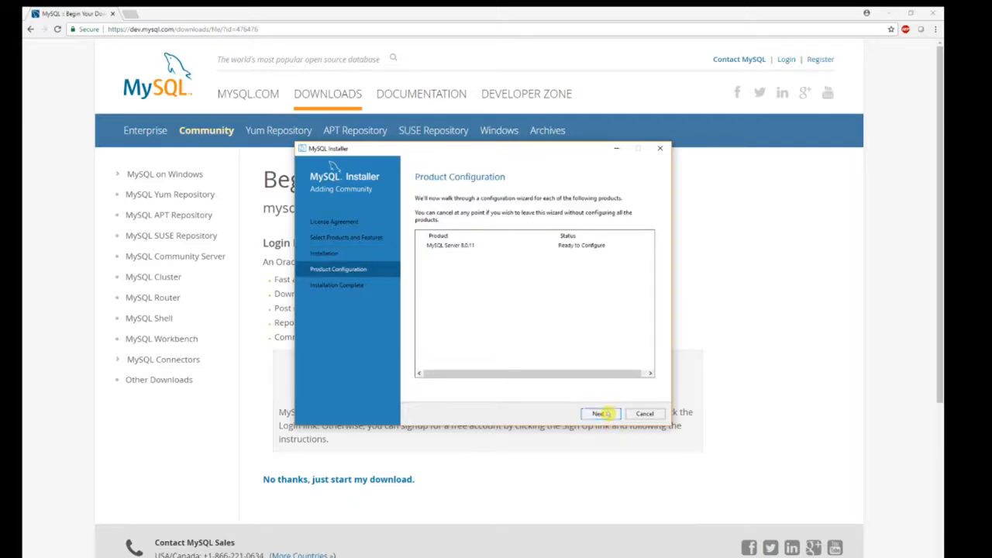
pyautogui.click(607, 414)
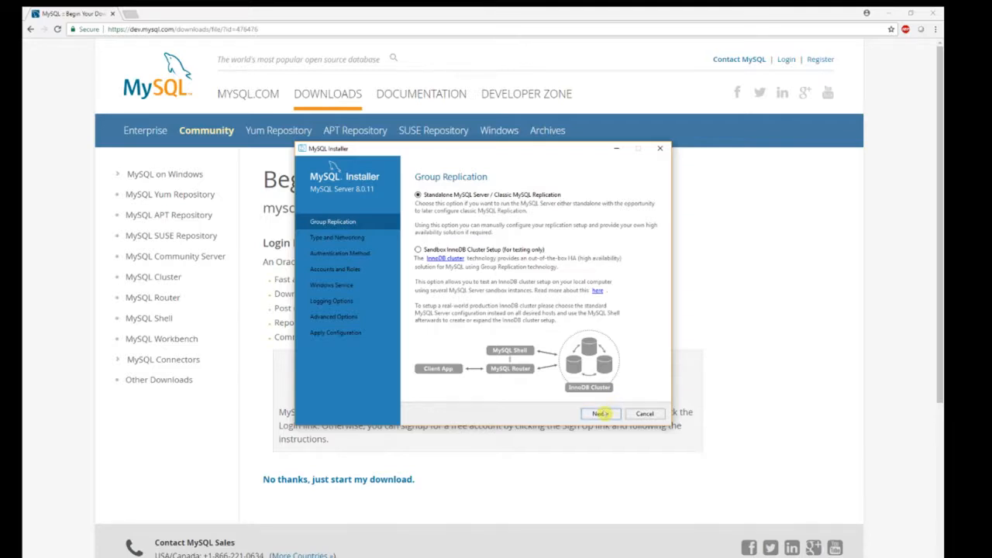
# Step: Keep Standalone Server replication and Development Computer as the configuration type
pyautogui.click(602, 413)
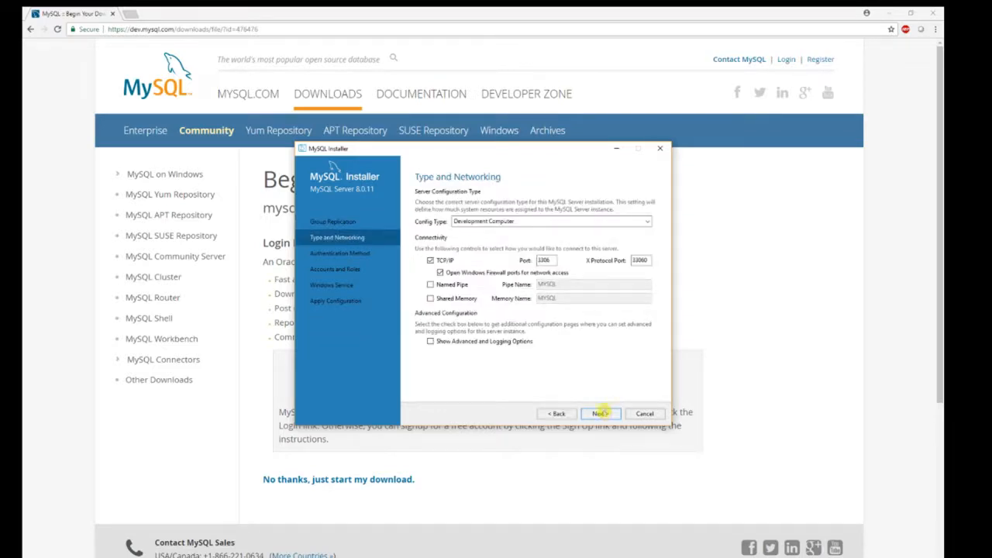
pyautogui.click(558, 222)
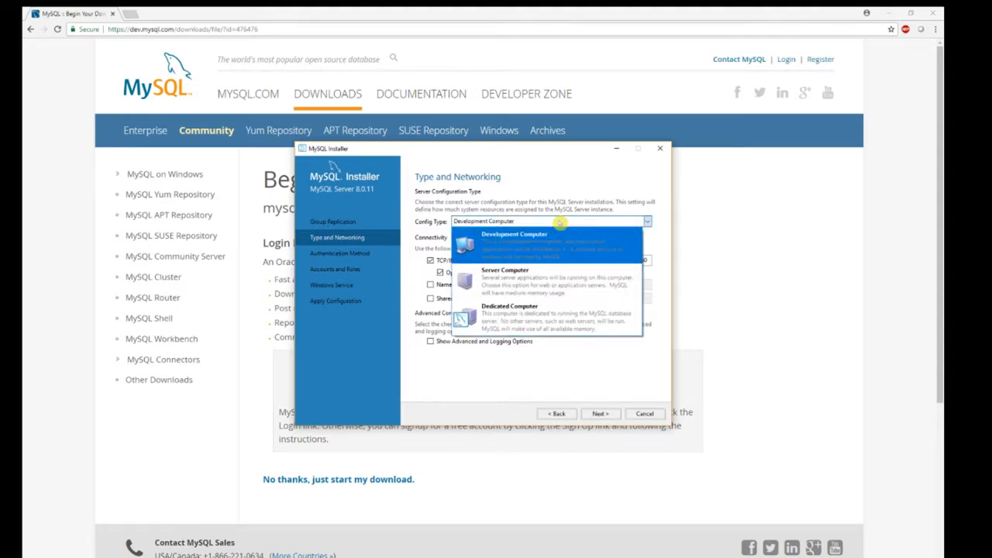
pyautogui.click(558, 223)
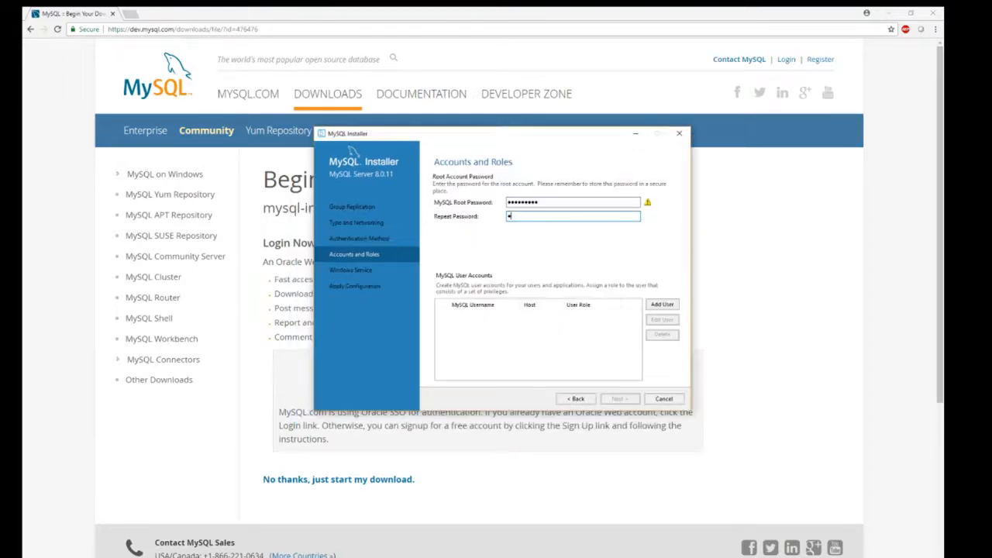
# Step: Set the root password and add a DB Admin user account with its username and password
pyautogui.write('********')
pyautogui.write('*')
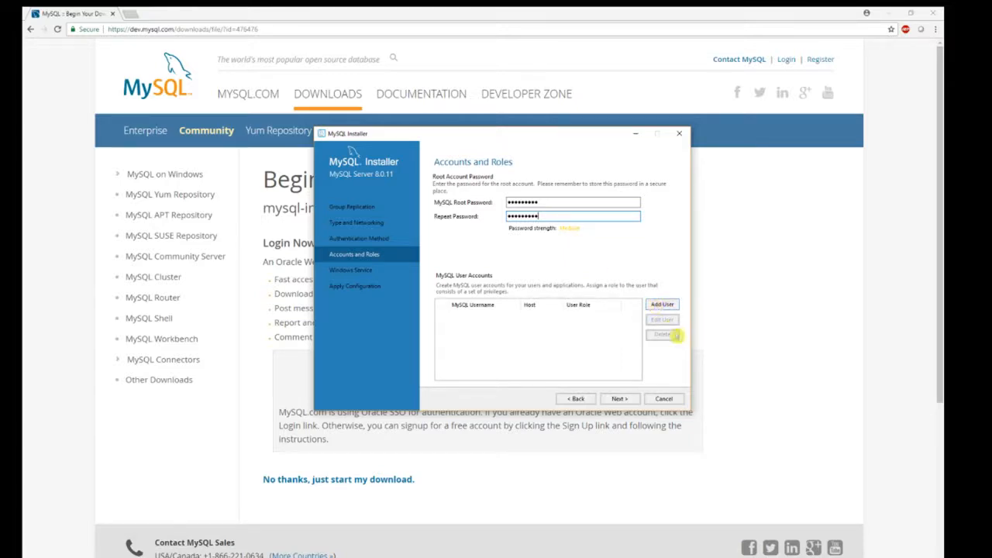
pyautogui.click(662, 305)
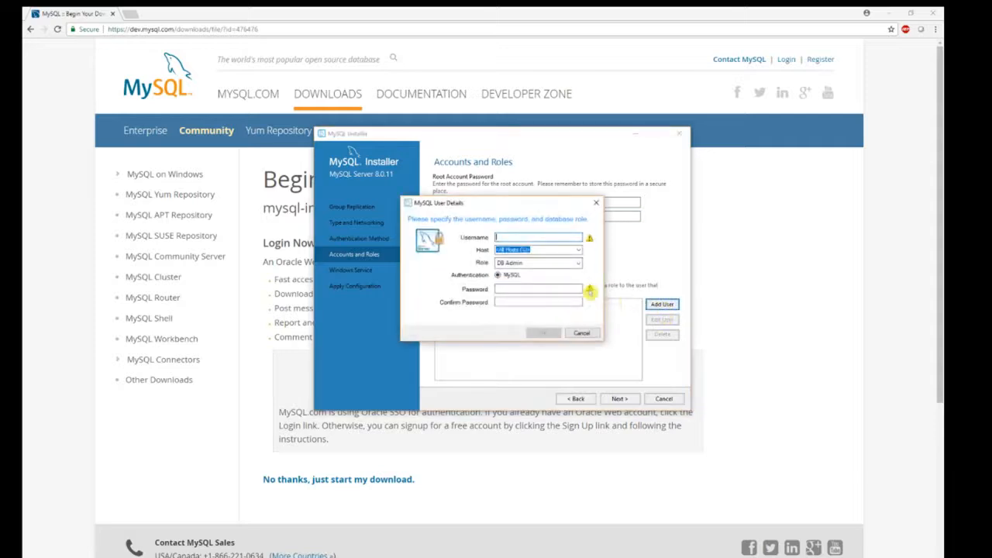
pyautogui.write('kp')
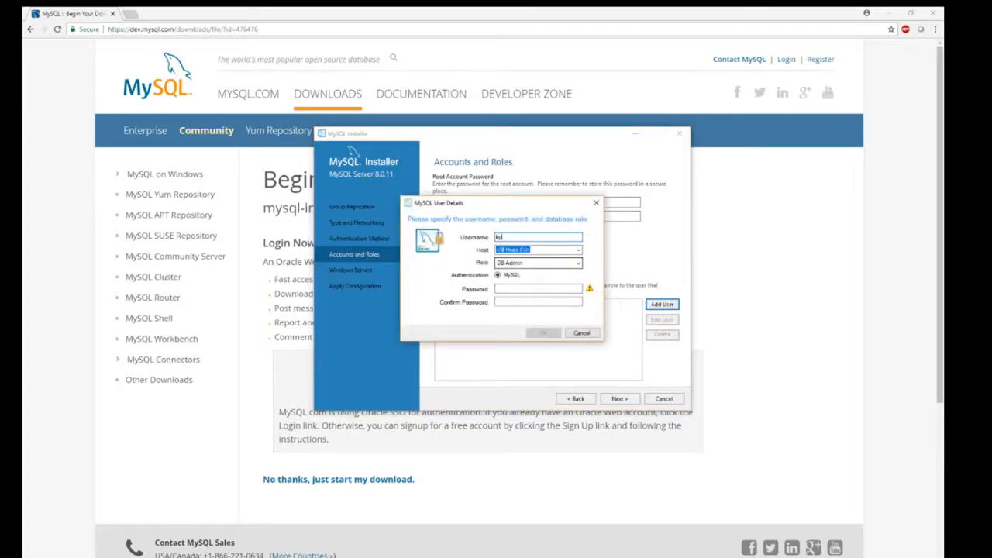
pyautogui.write('ayne')
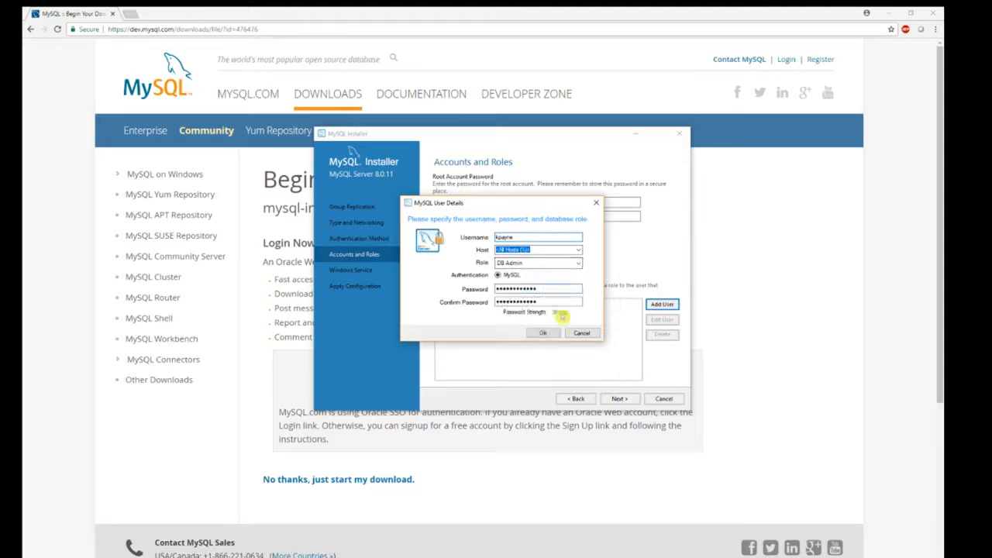
pyautogui.click(542, 332)
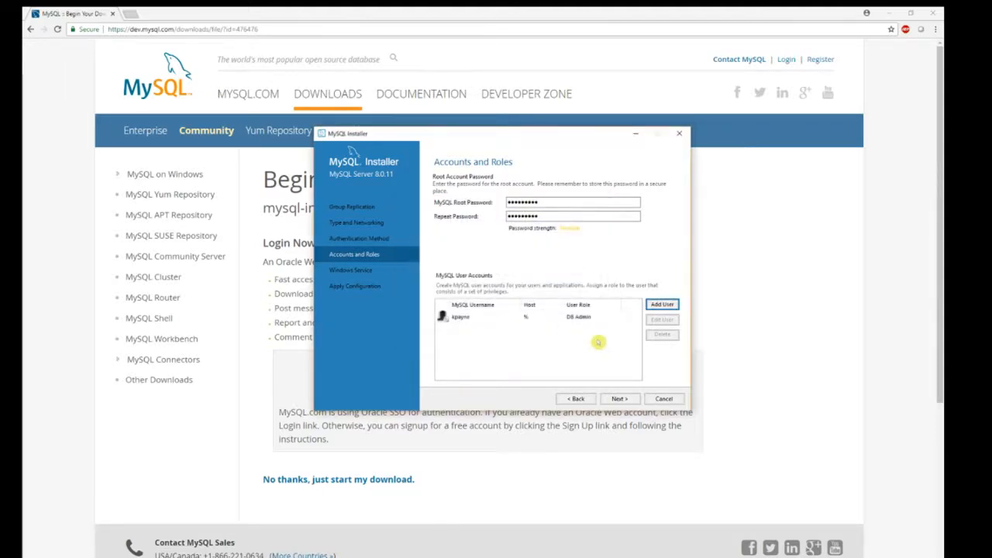
pyautogui.click(620, 399)
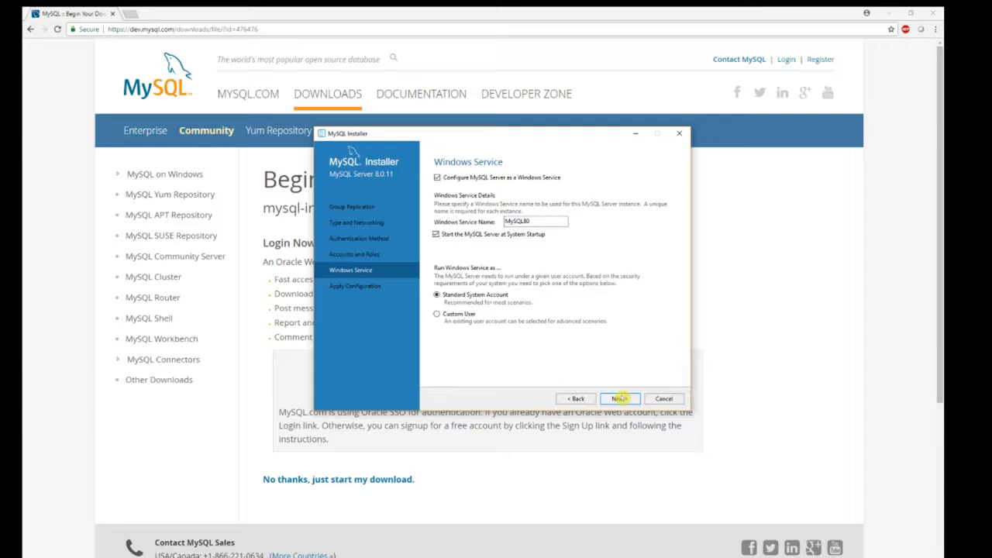
# Step: Keep the MySQL80 Windows service, execute the server configuration, and finish it
pyautogui.click(620, 398)
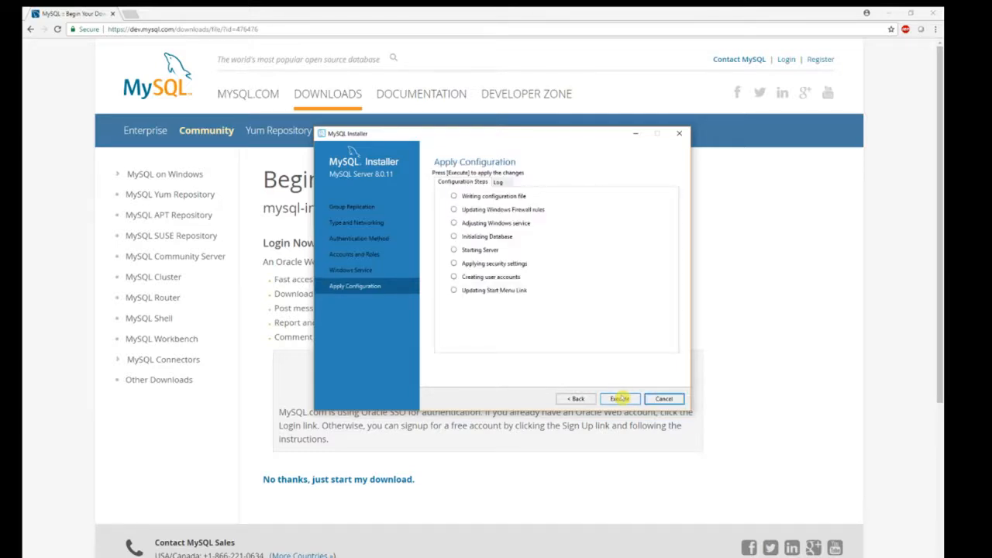
pyautogui.click(620, 399)
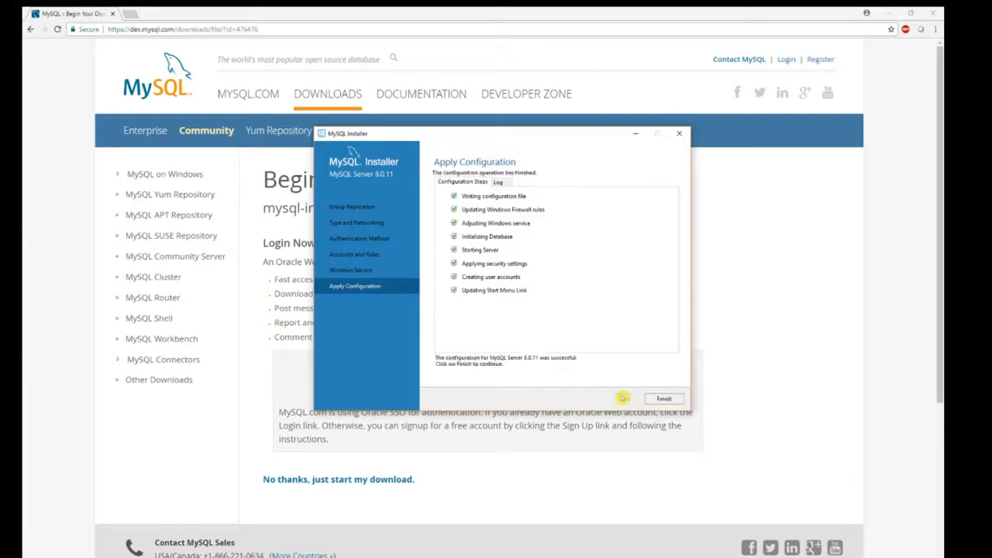
pyautogui.click(664, 399)
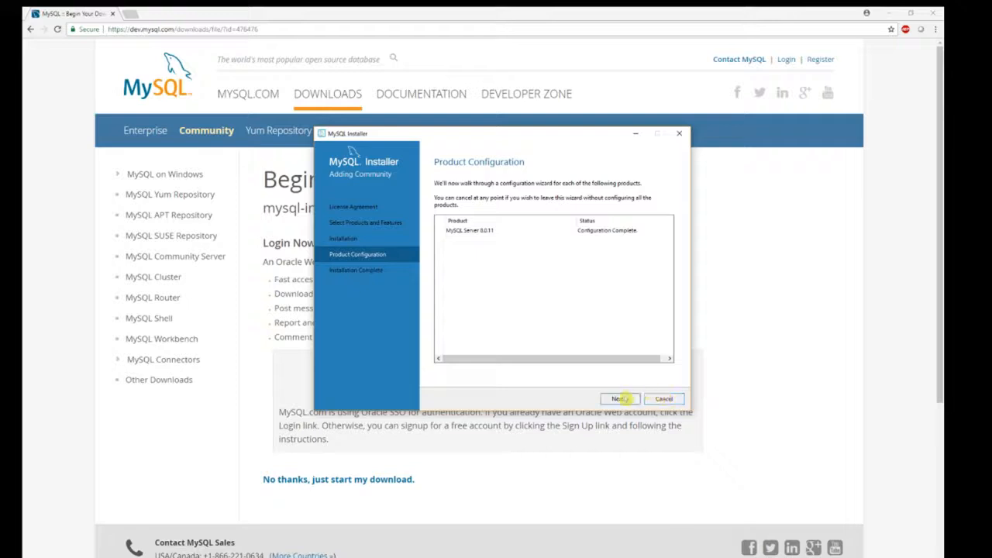
pyautogui.click(619, 398)
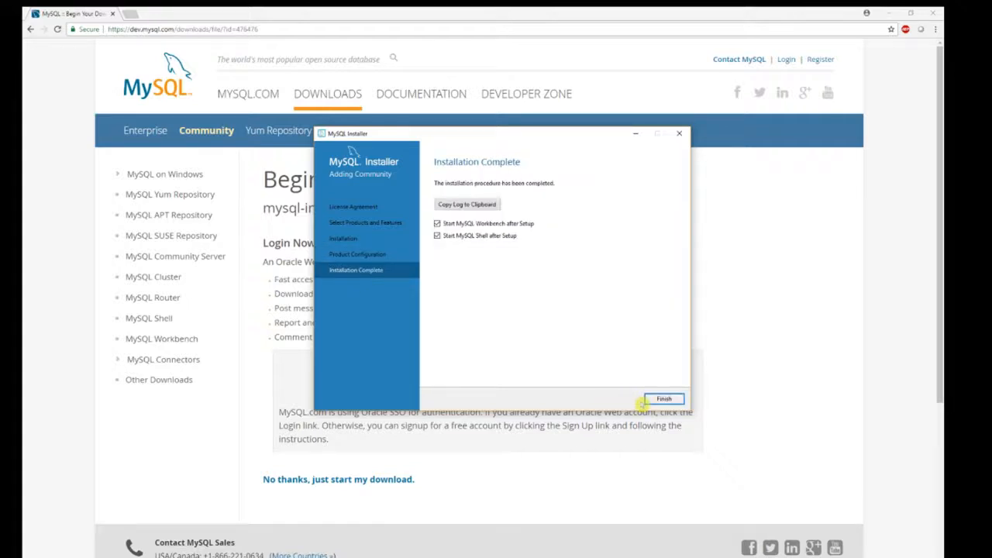